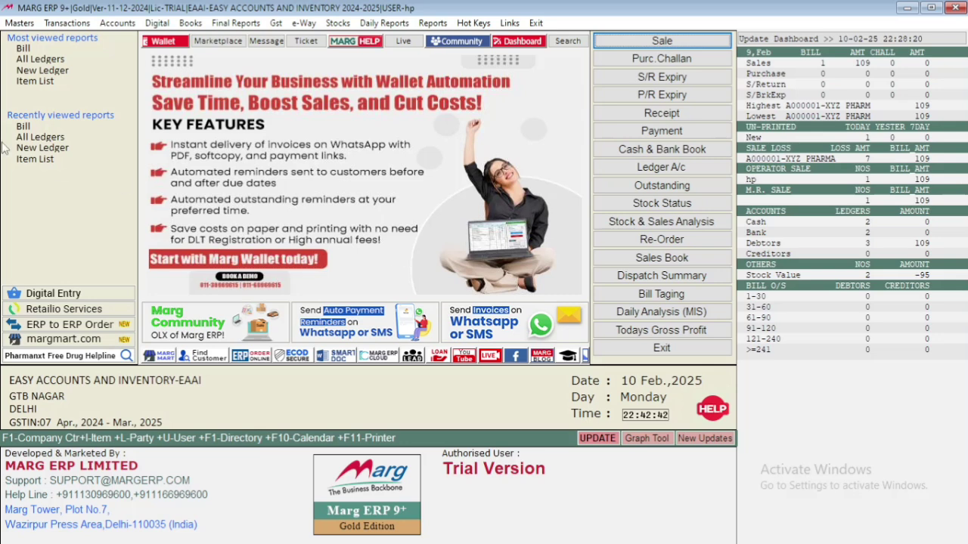
# - Start a new purchase bill dated 10-02-2025 for the supplier ABCD PHARMA
pyautogui.click(81, 23)
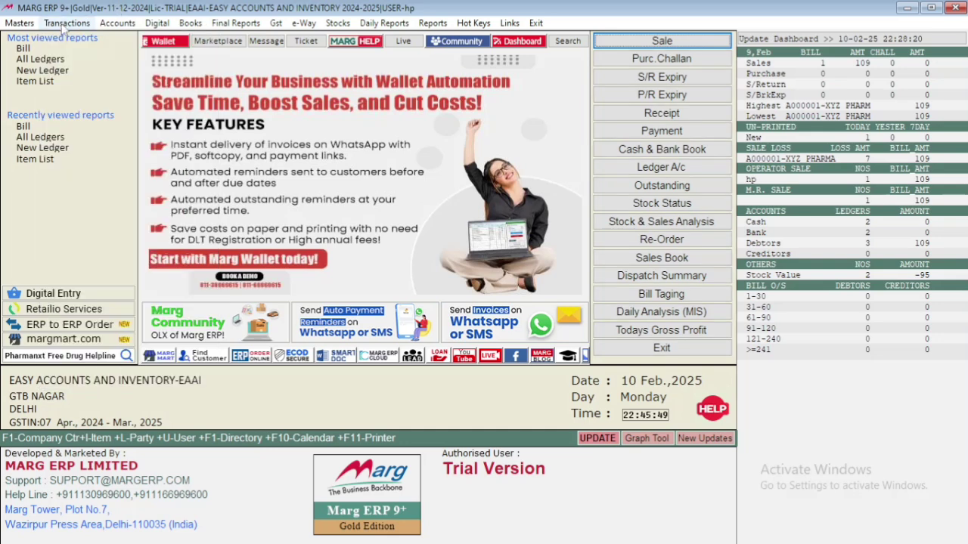
pyautogui.click(62, 26)
pyautogui.moveTo(68, 53)
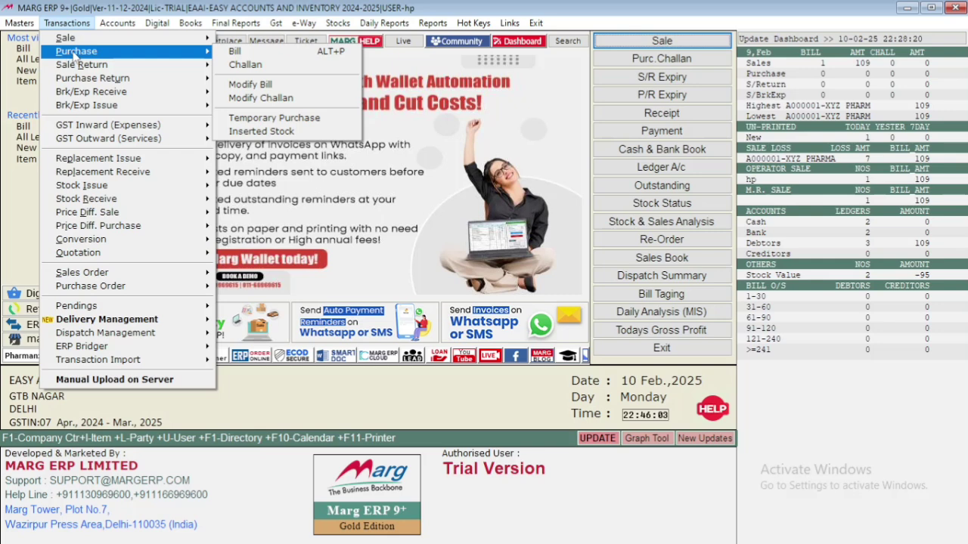
pyautogui.click(234, 51)
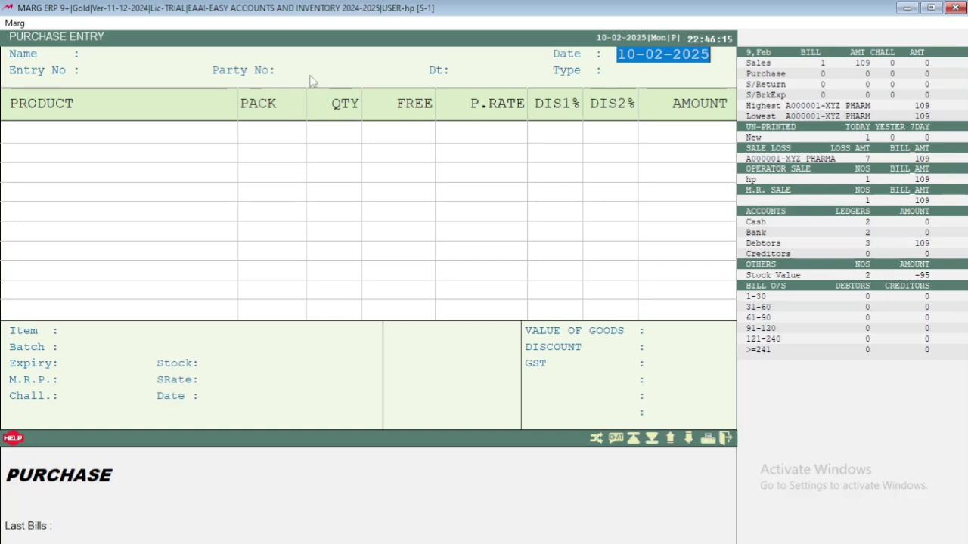
pyautogui.press('Return')
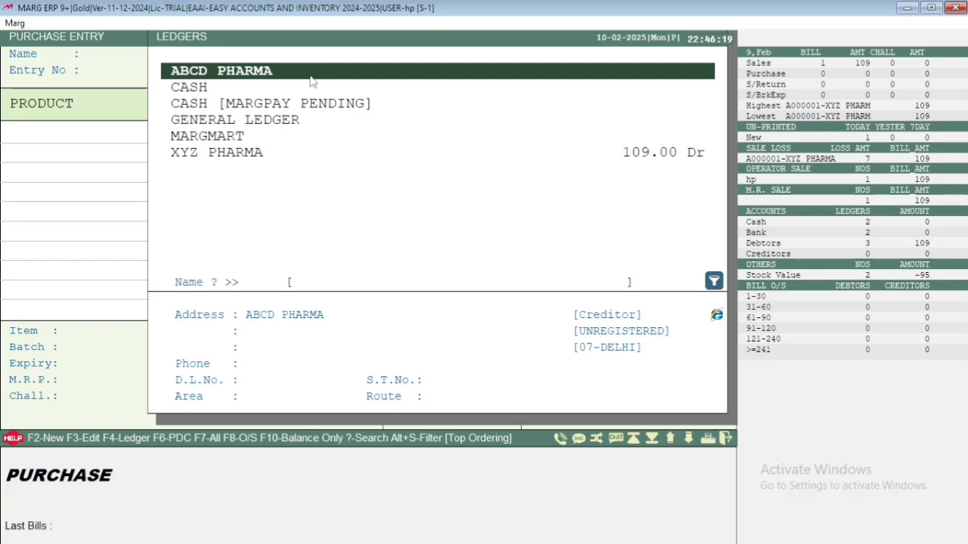
pyautogui.press('Return')
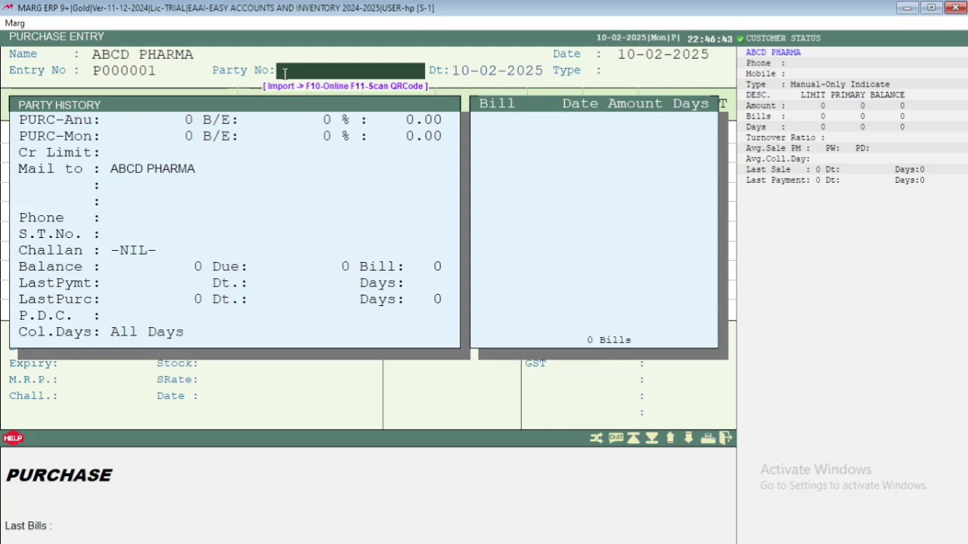
# - Enter the supplier's bill number with bill date 08-02-2025, keeping tax at No and both item discounts at 0.00
pyautogui.write('123456')
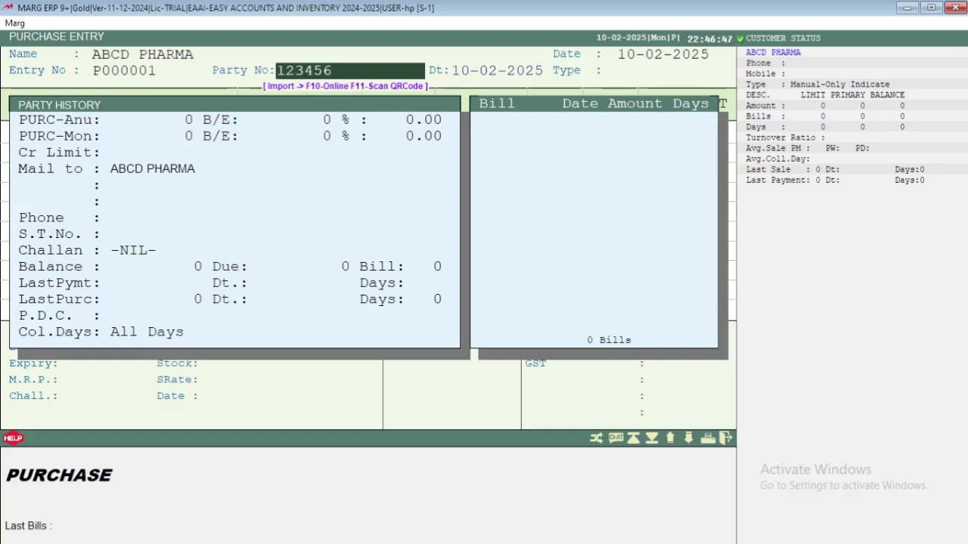
pyautogui.press('Return')
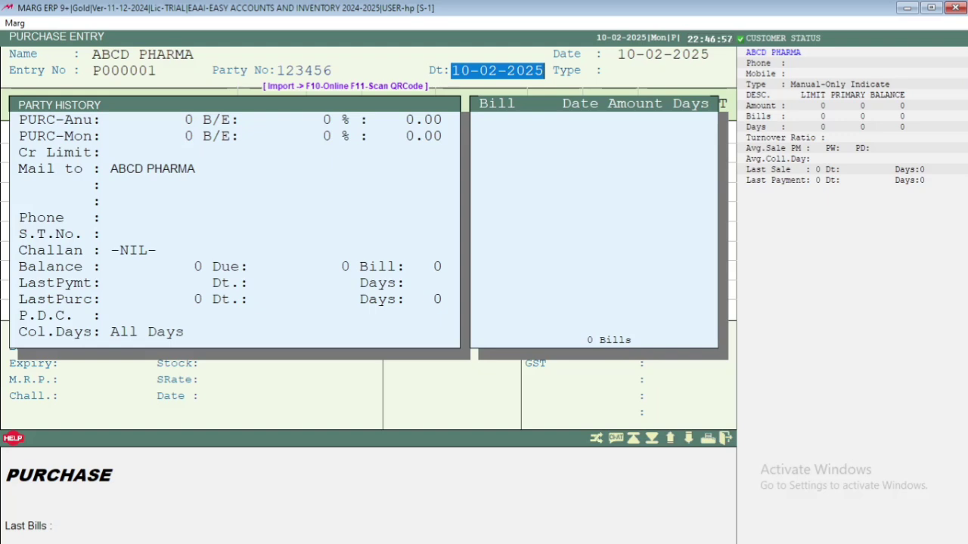
pyautogui.write('08')
pyautogui.press('Return')
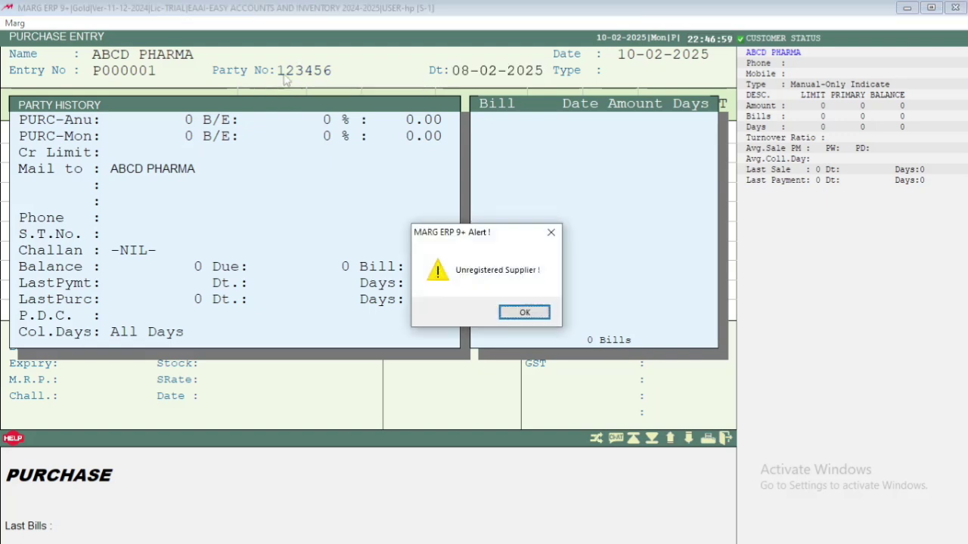
pyautogui.press('Return')
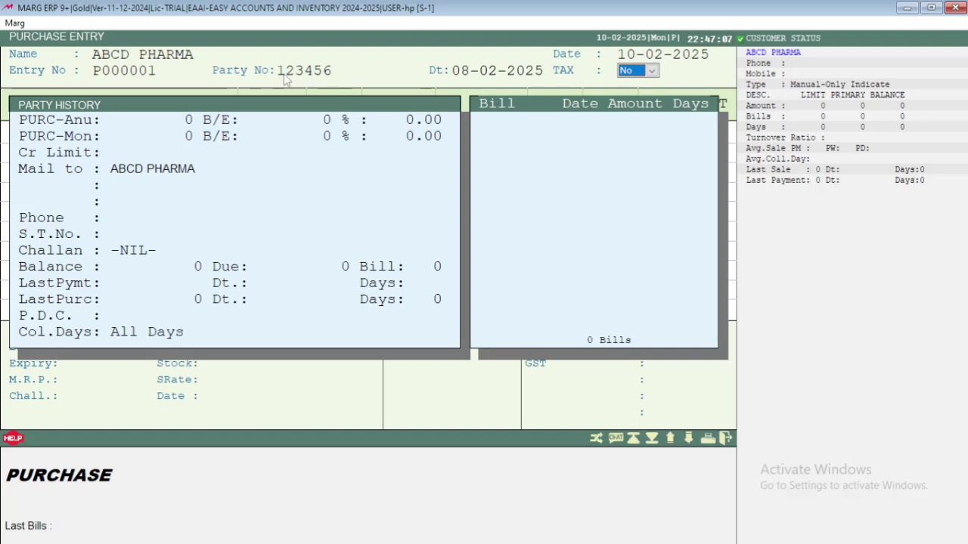
pyautogui.press('Return')
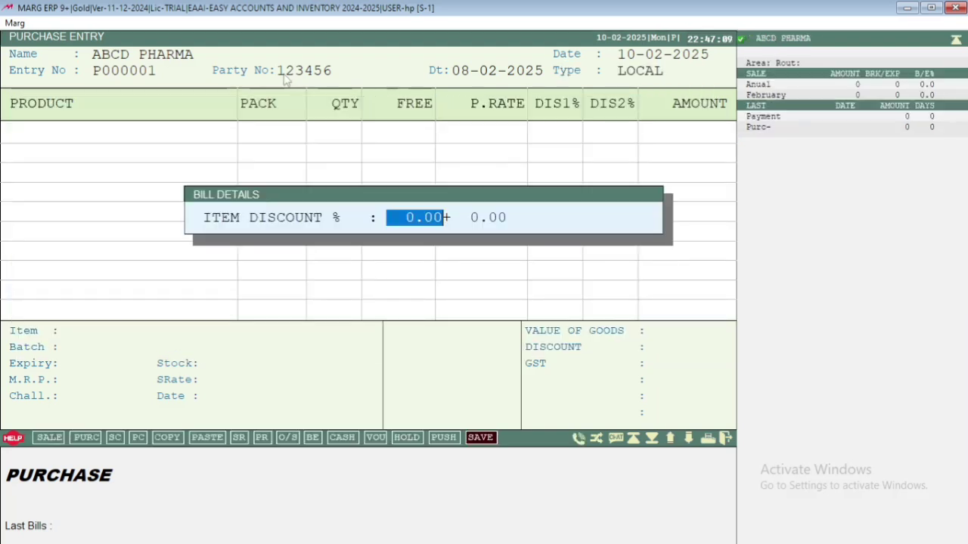
pyautogui.press('Return')
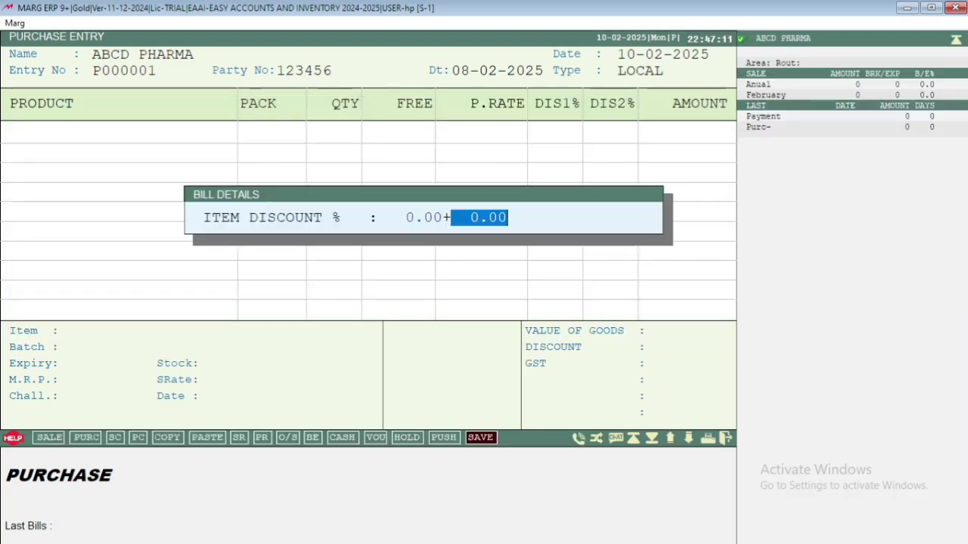
pyautogui.press('Return')
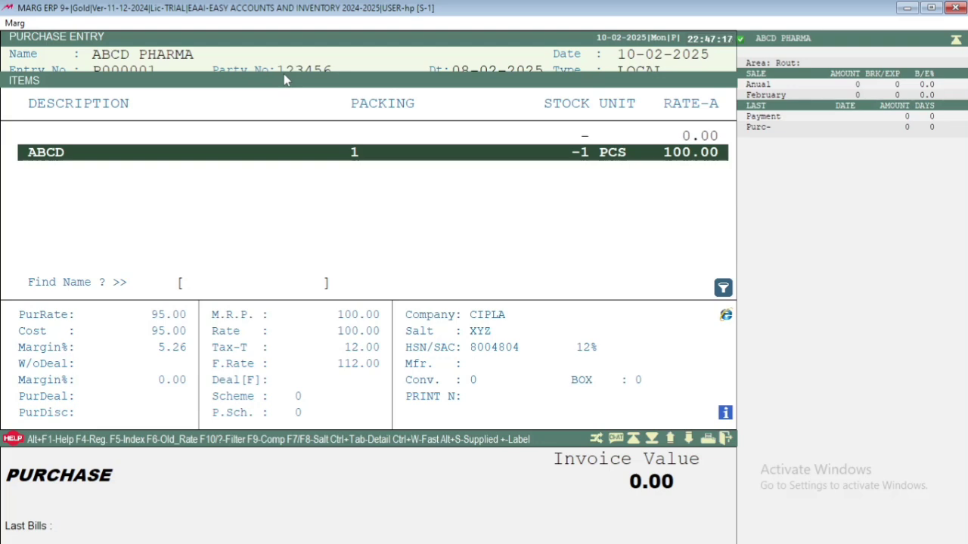
# - Add the product ABCD to the purchase with batch 456789 and expiry 2/2027
pyautogui.press('Return')
pyautogui.write('4')
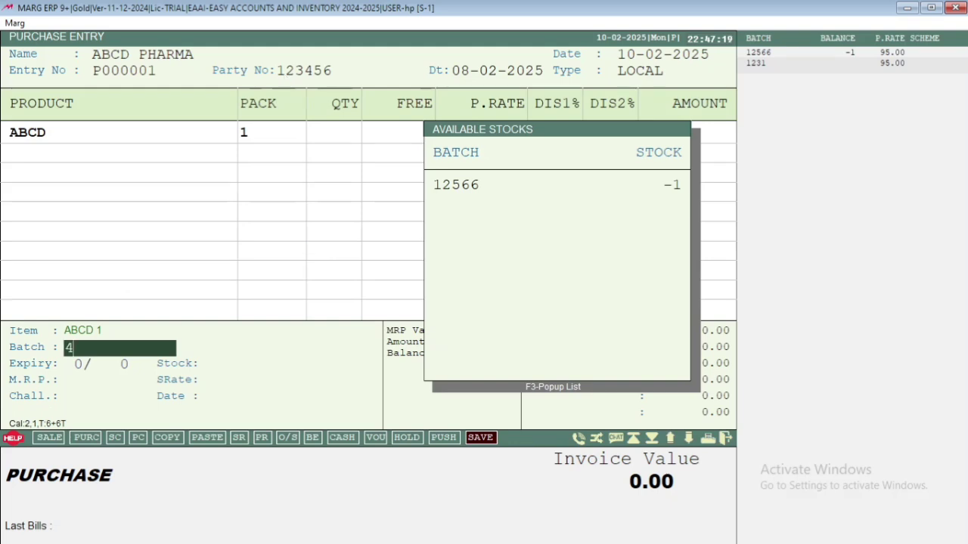
pyautogui.write('56789')
pyautogui.press('Return')
pyautogui.write('2')
pyautogui.press('Return')
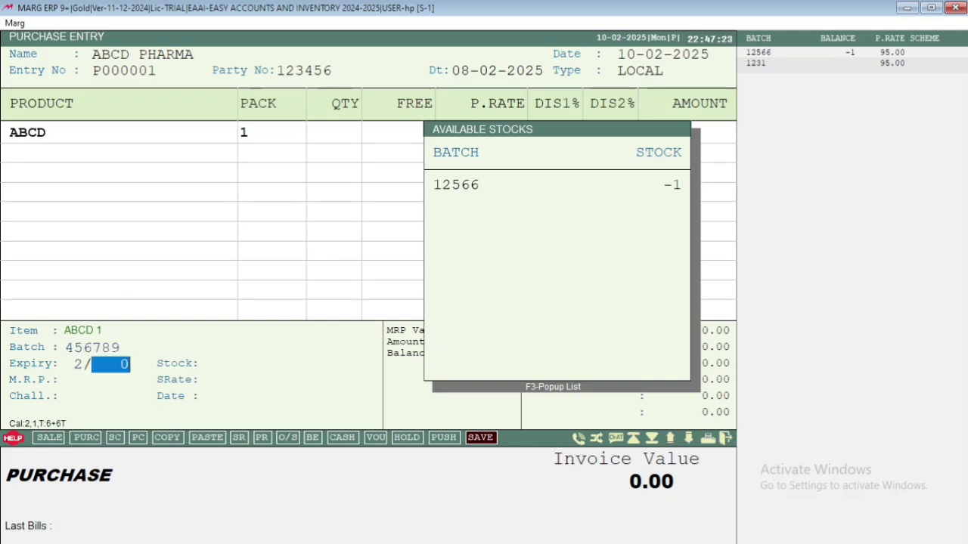
pyautogui.press('Up')
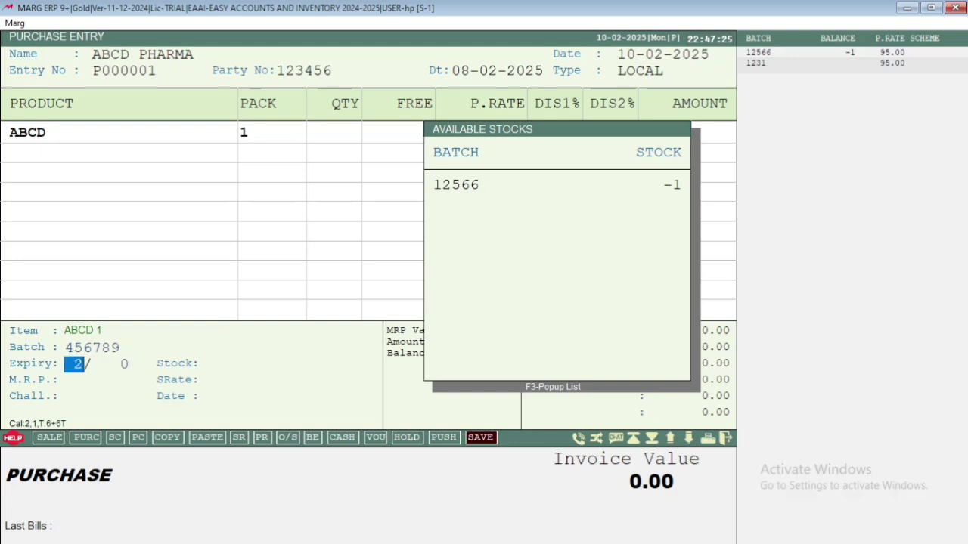
pyautogui.press('Return')
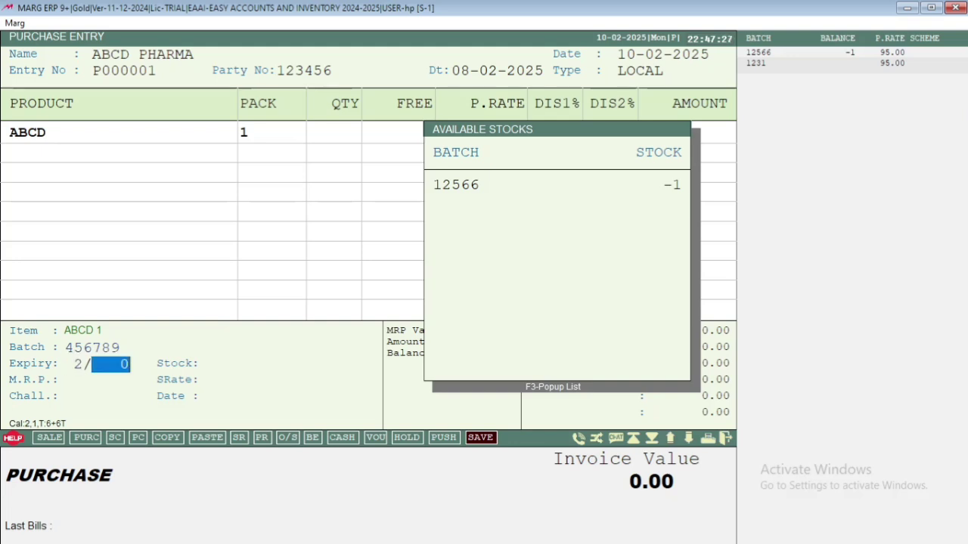
pyautogui.write('2027')
pyautogui.press('Return')
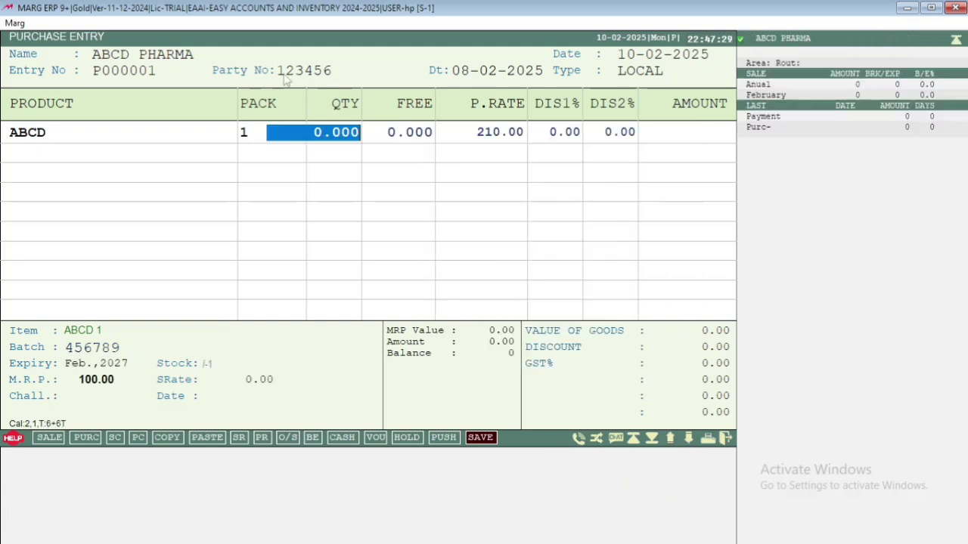
# - Enter quantity 10 with no free goods, purchase rate 210.00 and 10% first discount for ABCD, without storing the discount change
pyautogui.write('10 .')
pyautogui.press('Return')
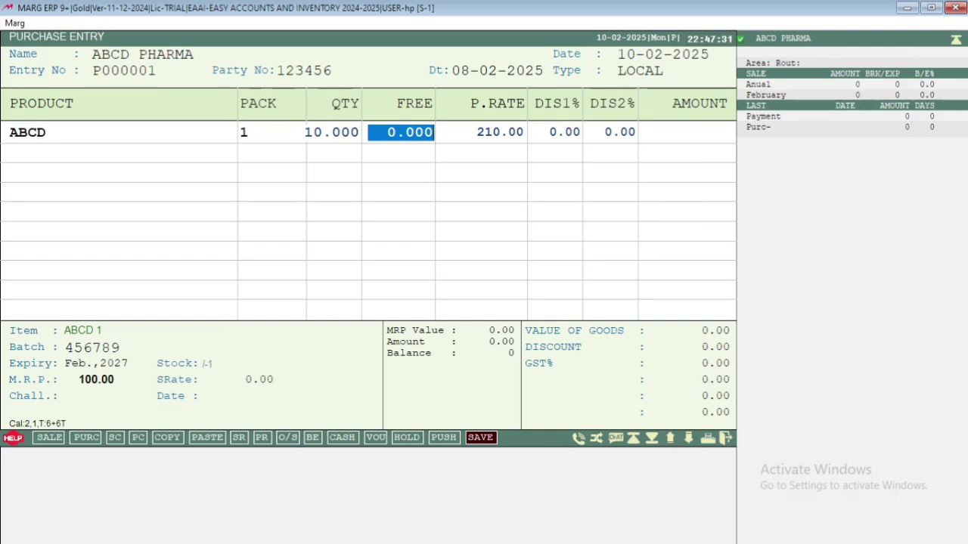
pyautogui.press('Return')
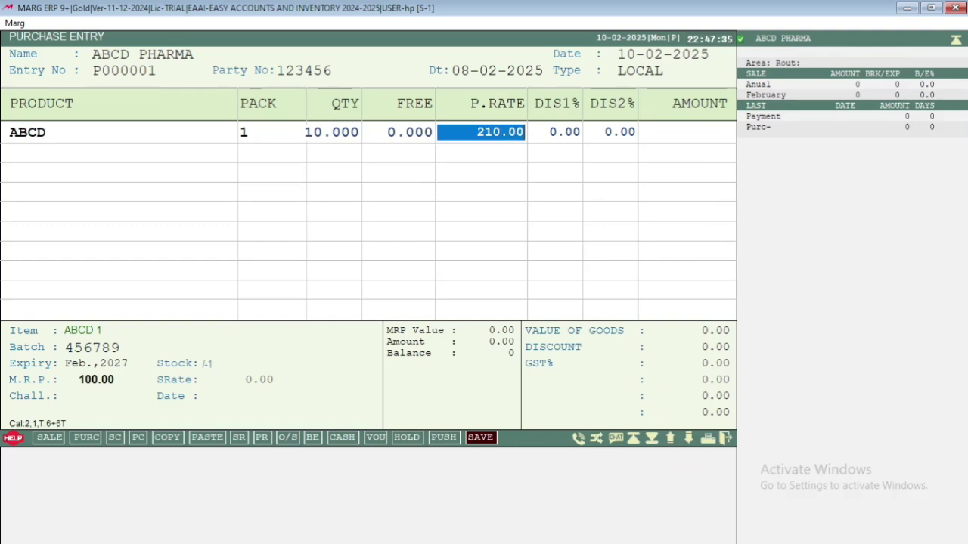
pyautogui.press('Return')
pyautogui.write('10')
pyautogui.press('Return')
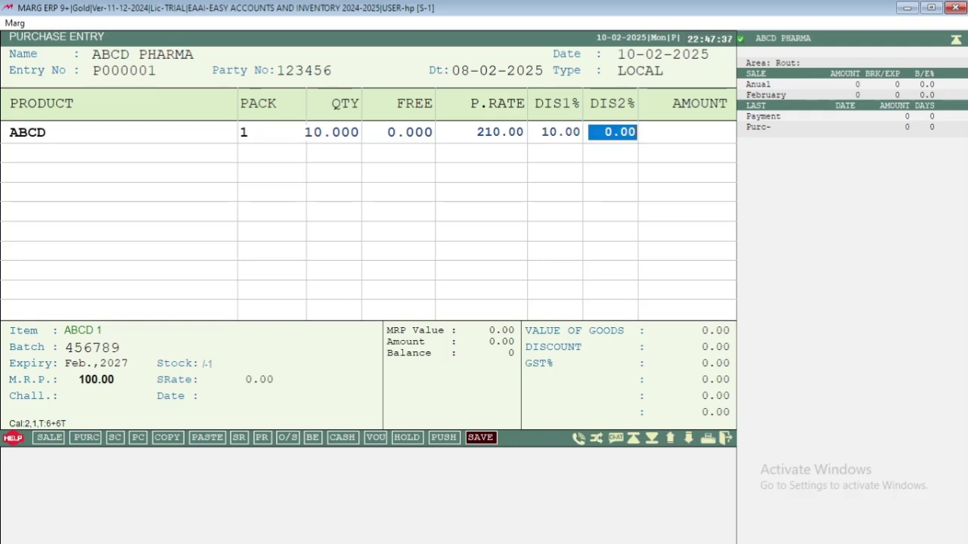
pyautogui.press('Return')
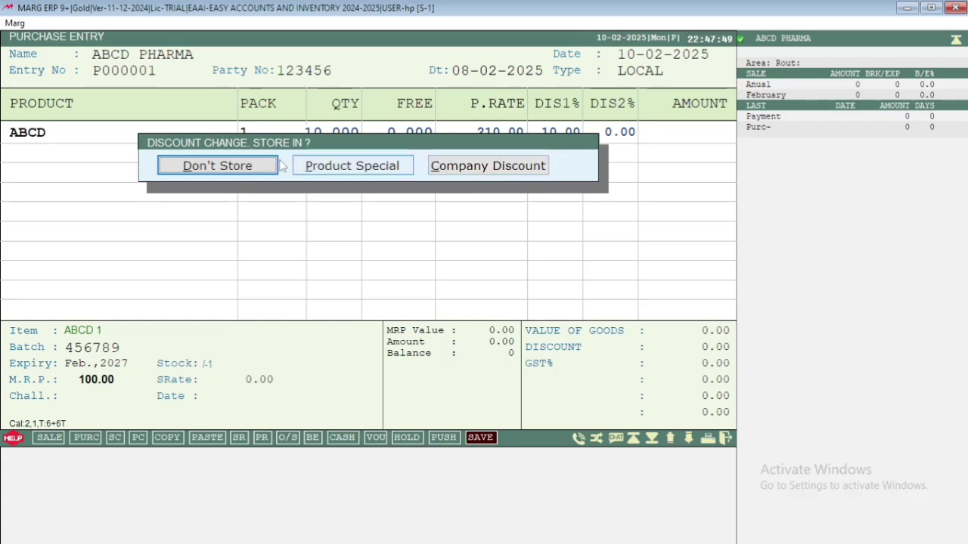
pyautogui.click(225, 171)
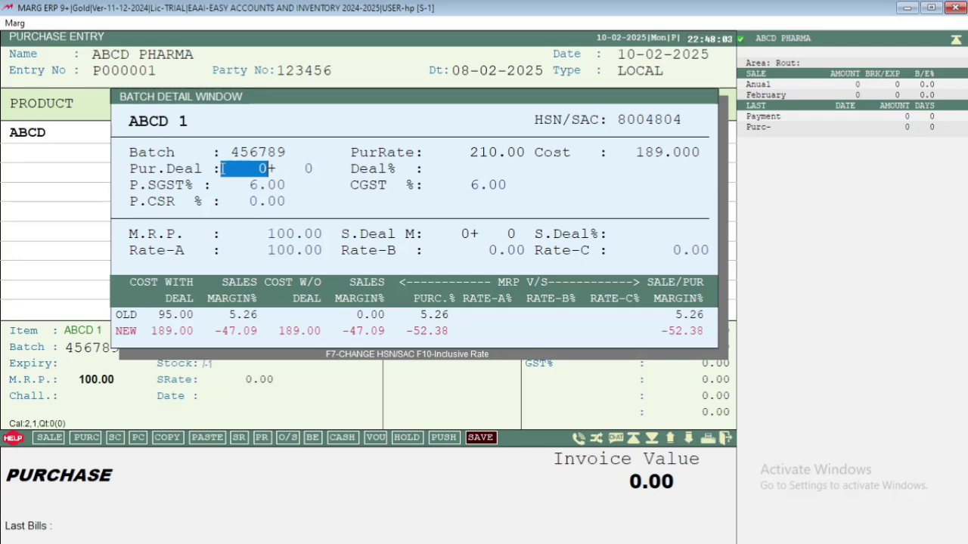
# - Set the batch's purchase deal to 10+1 and keep the existing purchase tax rates
pyautogui.write('10')
pyautogui.press('Return')
pyautogui.write('1')
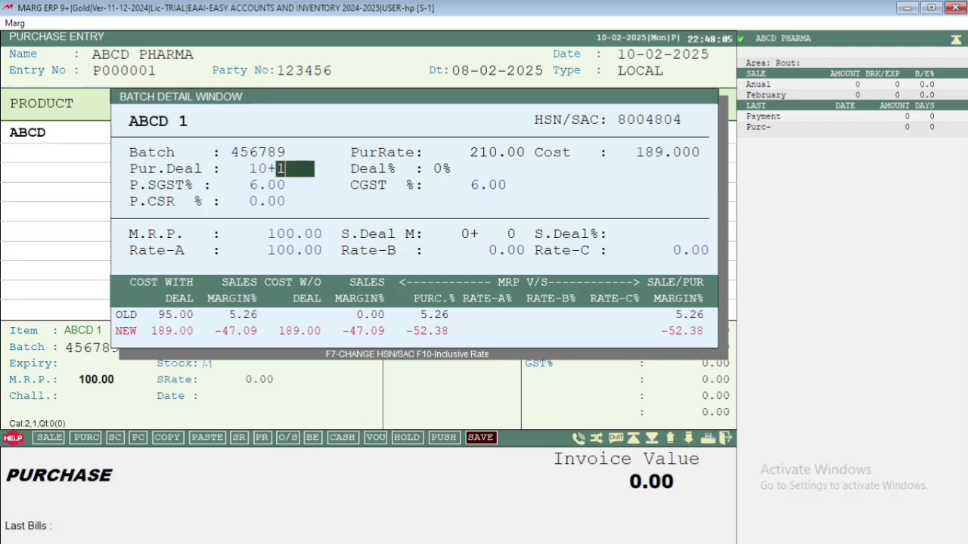
pyautogui.press('Return')
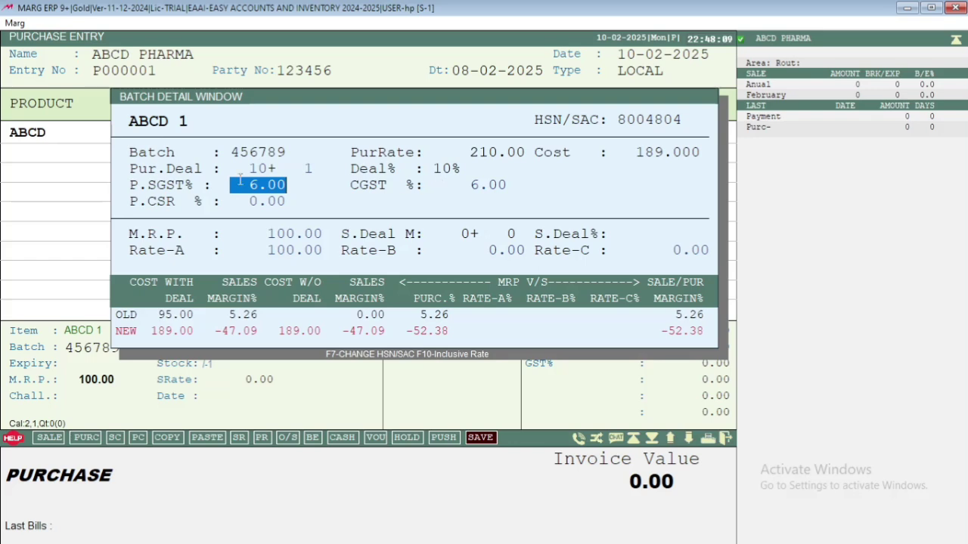
pyautogui.press('Return')
pyautogui.press('Return')
pyautogui.press('Return')
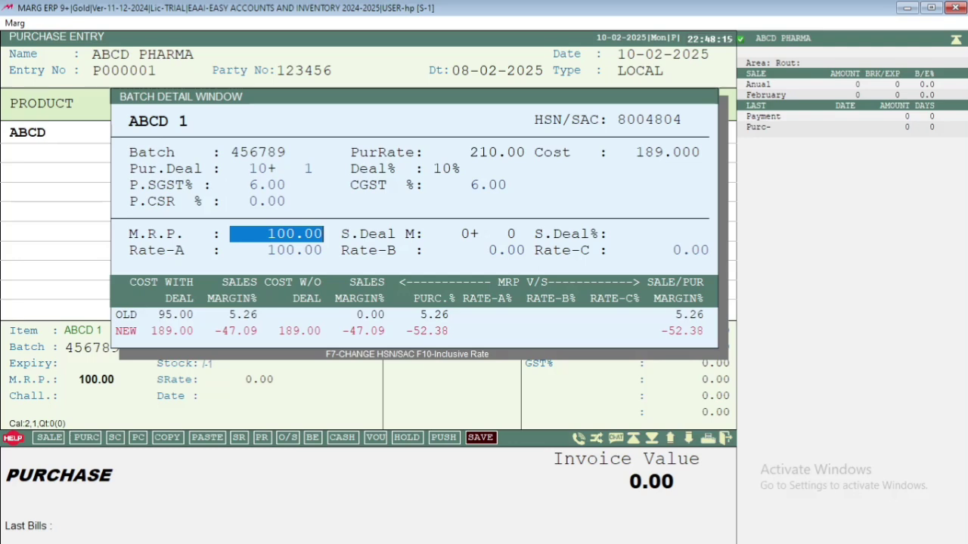
# - Set the batch's M.R.P. to 250 and Rate-A to 250, and save the batch details
pyautogui.write('250')
pyautogui.press('Return')
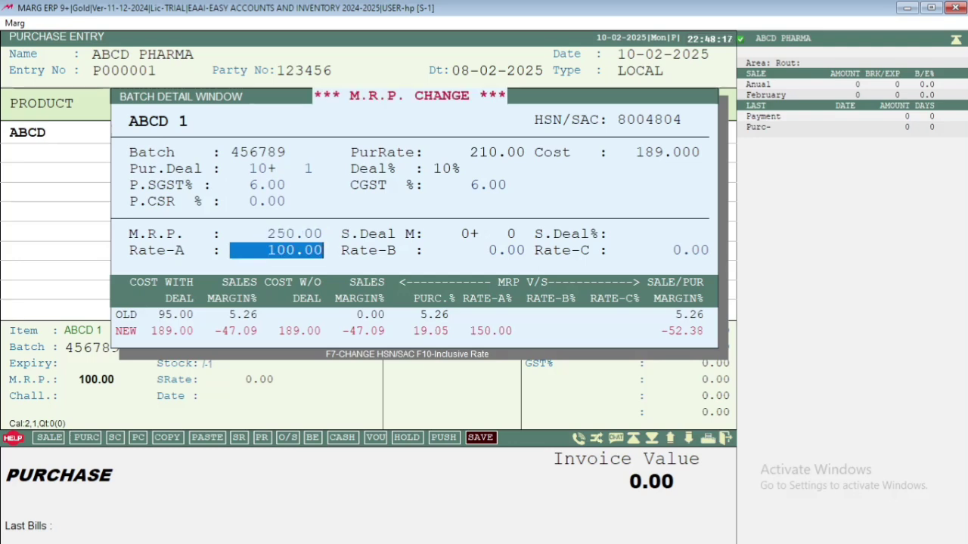
pyautogui.write('245')
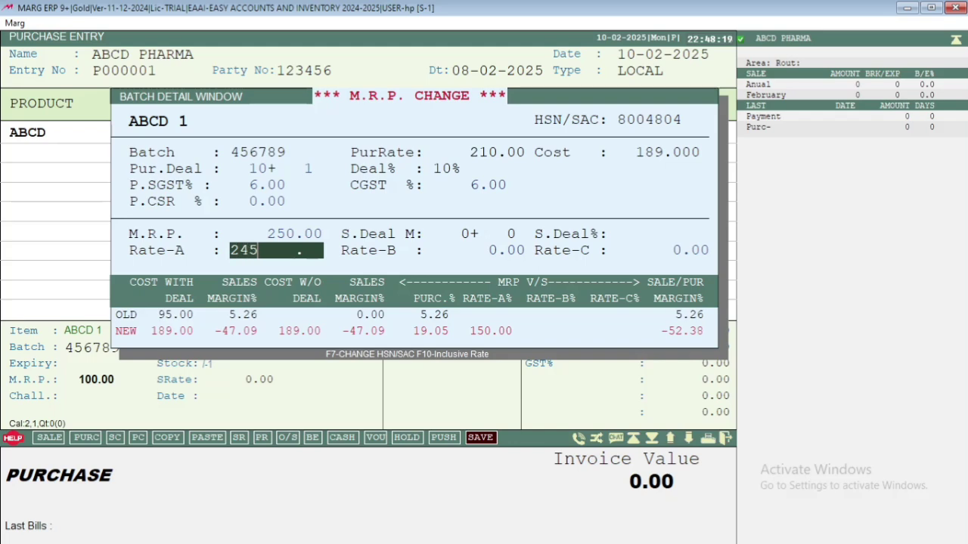
pyautogui.press('Return')
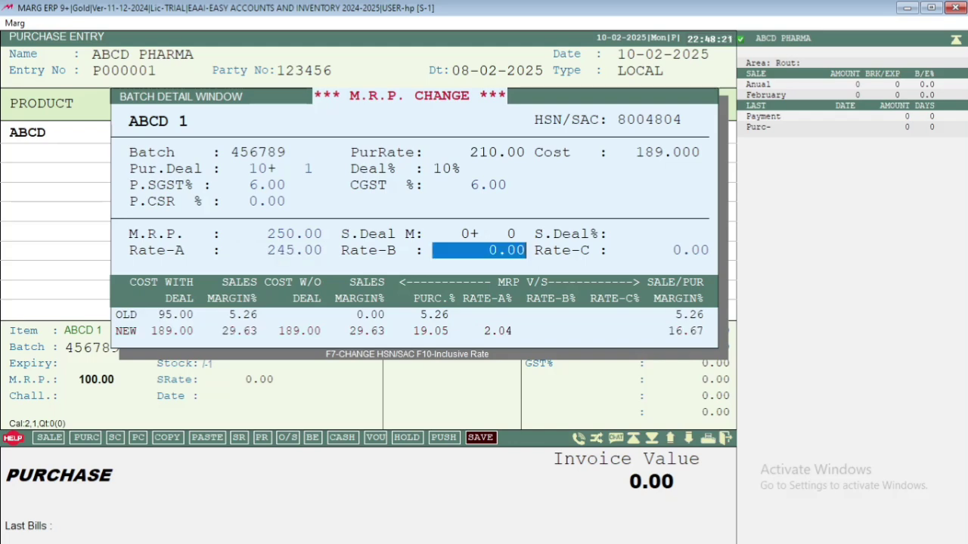
pyautogui.press('Up')
pyautogui.write('250')
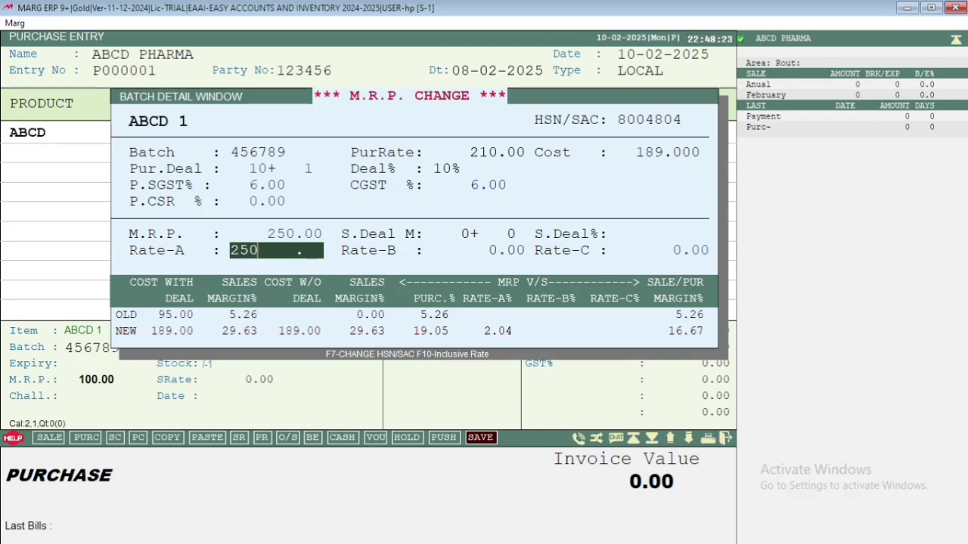
pyautogui.press('Return')
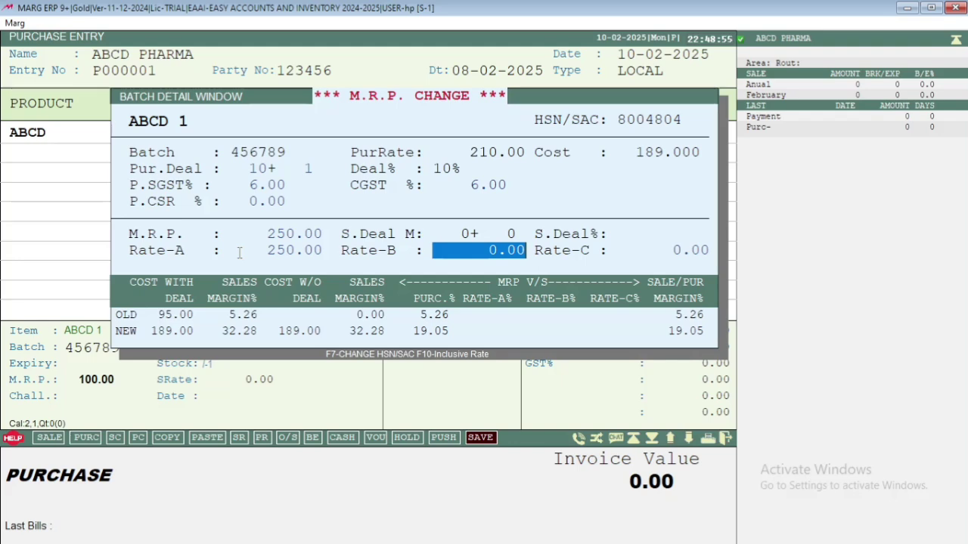
pyautogui.press('Return')
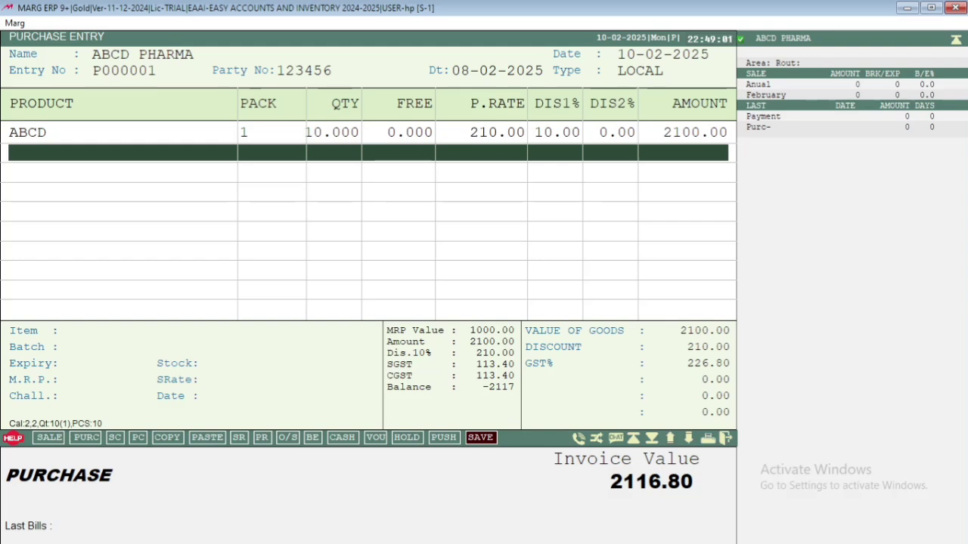
# - Finish item entry and apply a 10% bill discount to the purchase
pyautogui.press('Return')
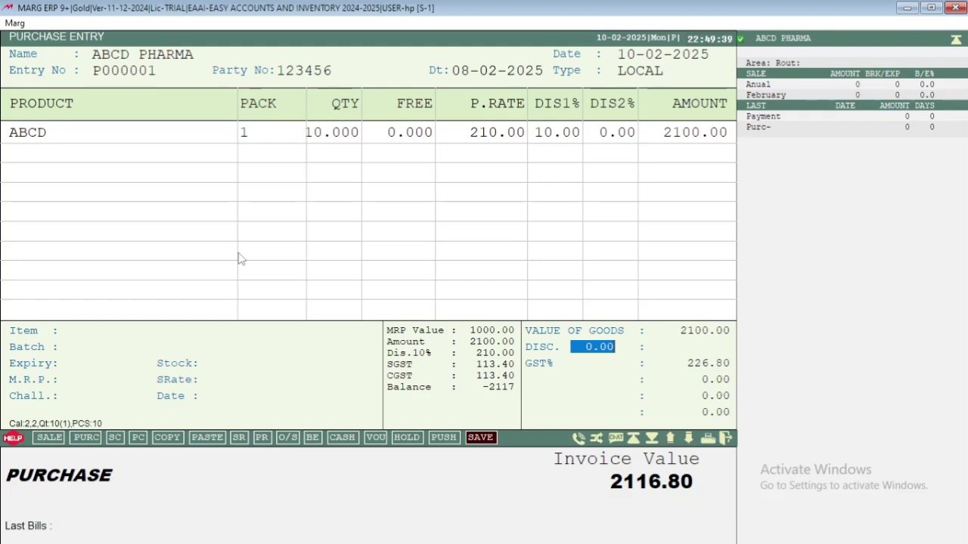
pyautogui.write('399')
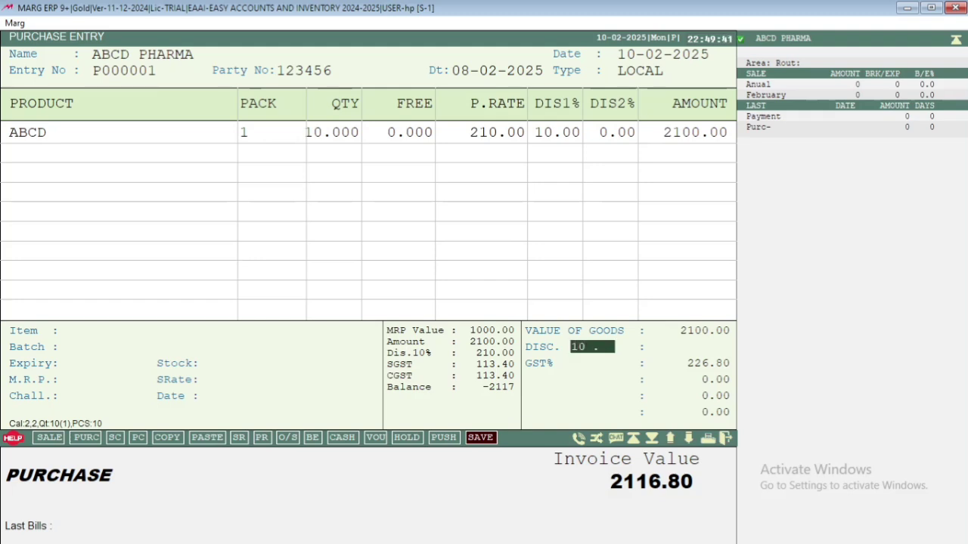
pyautogui.press('Return')
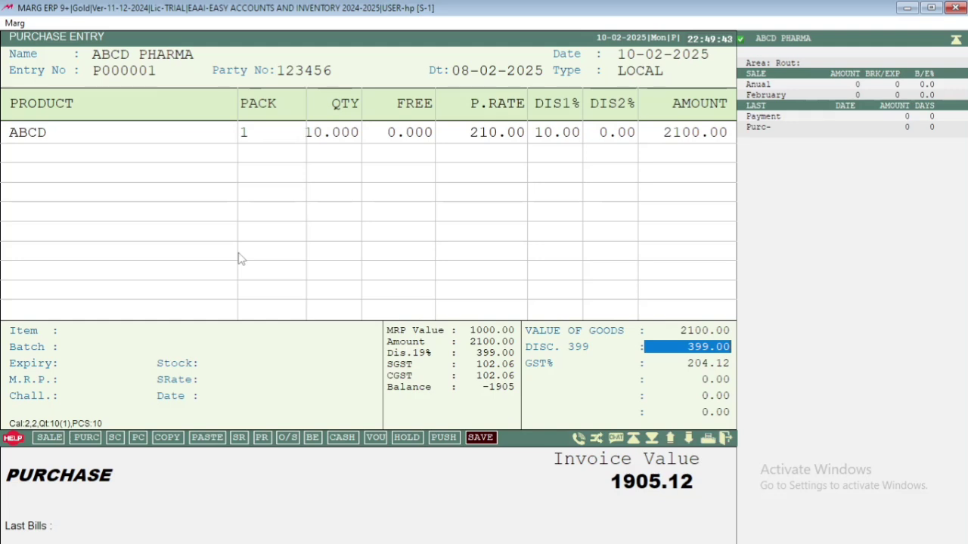
pyautogui.press('Return')
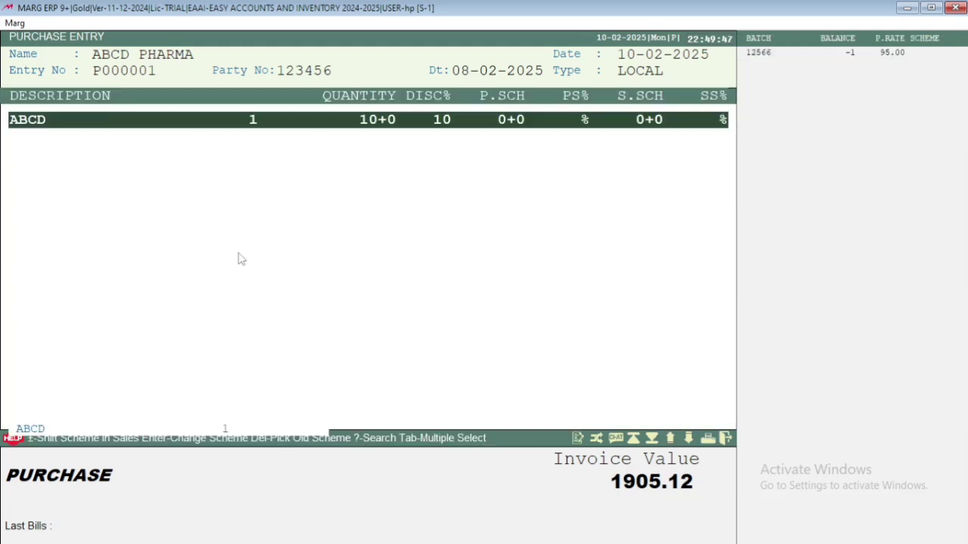
# - Leave the scheme list without changing the purchase or sales scheme for ABCD
pyautogui.press('?')
pyautogui.press('Escape')
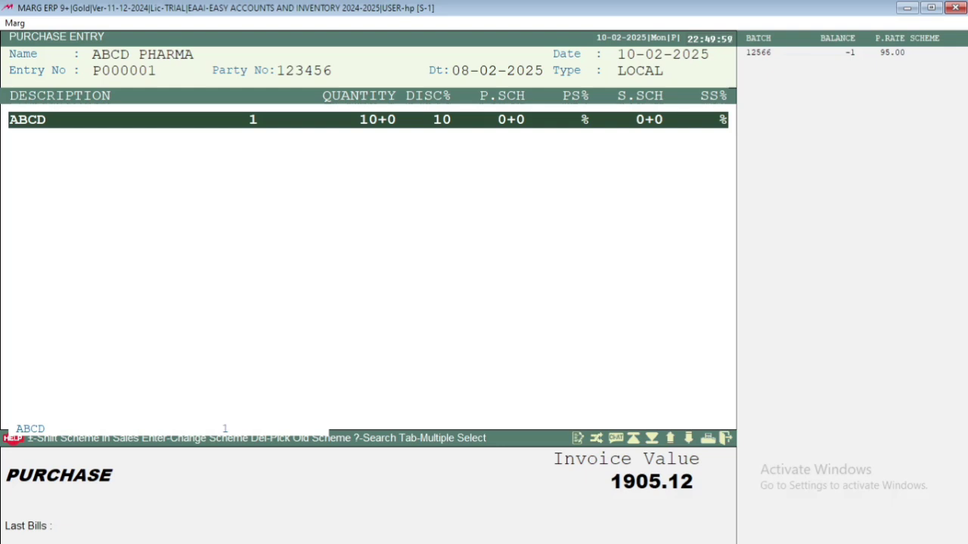
pyautogui.press('Escape')
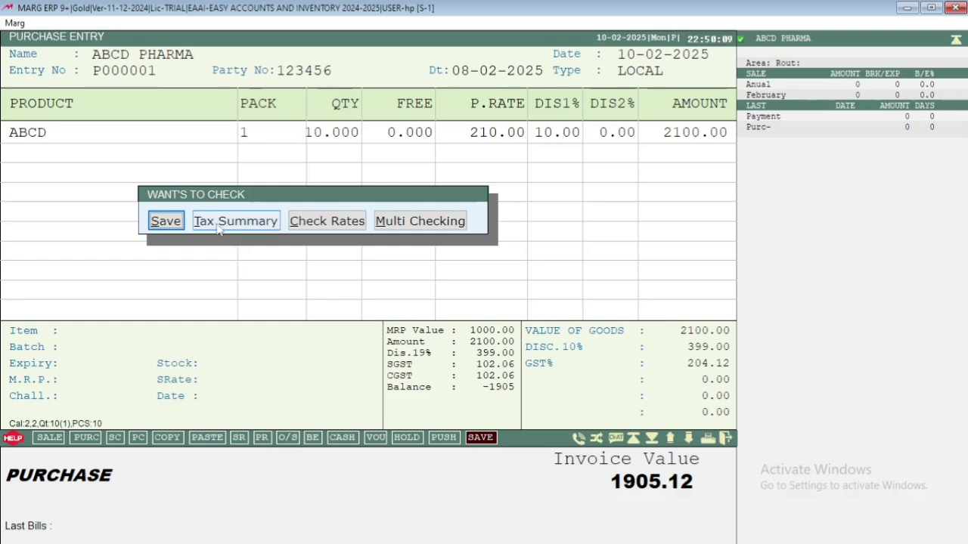
# - Review the bill's tax summary and its items in Multi Checking, and exit without changes
pyautogui.click(218, 225)
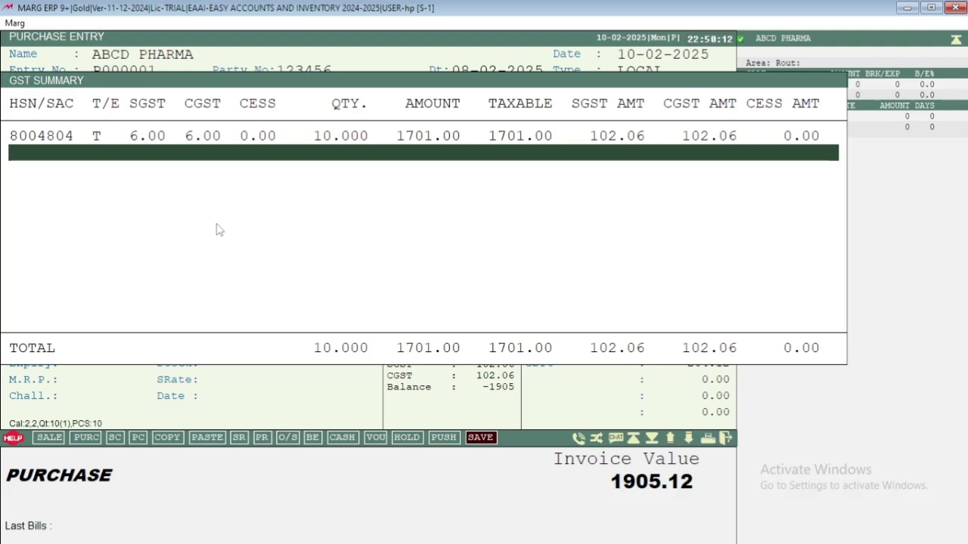
pyautogui.press('Escape')
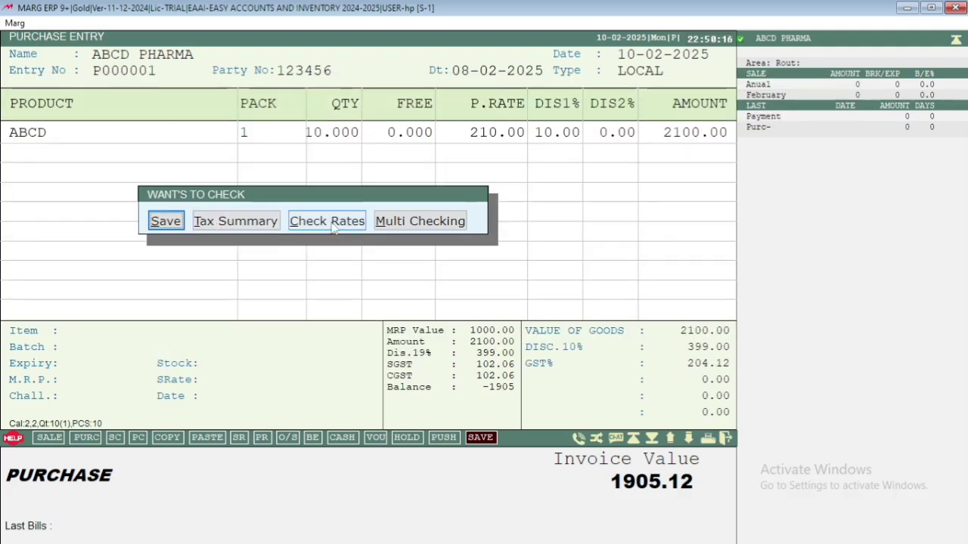
pyautogui.click(409, 231)
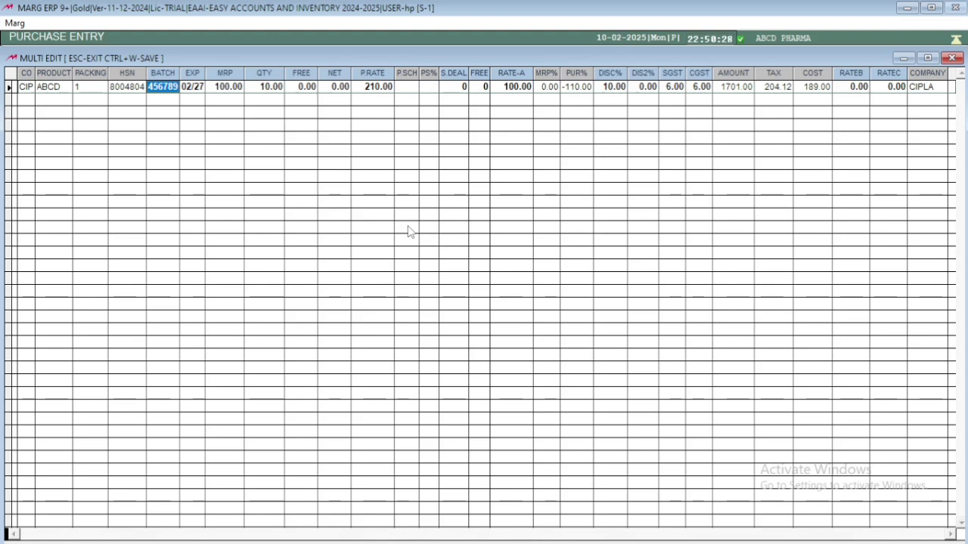
pyautogui.press('Escape')
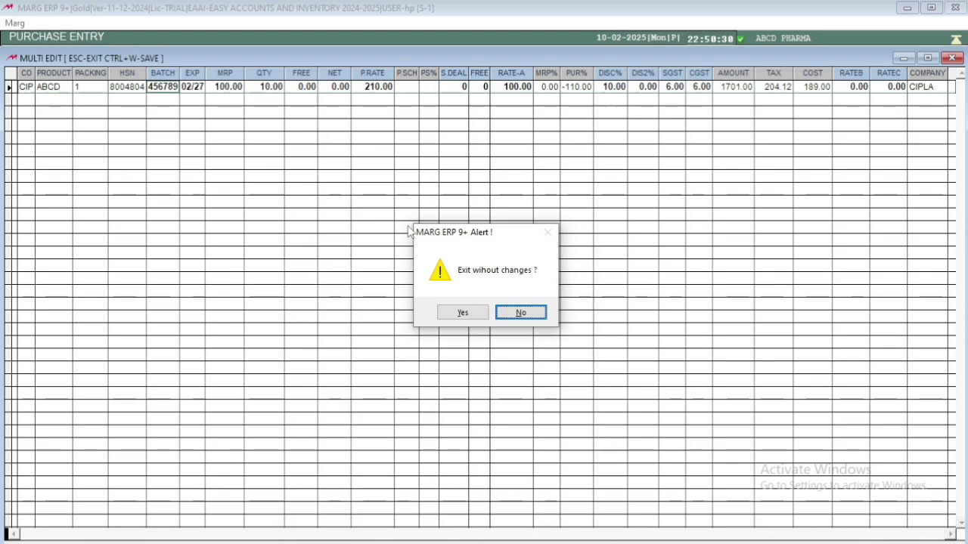
pyautogui.click(463, 317)
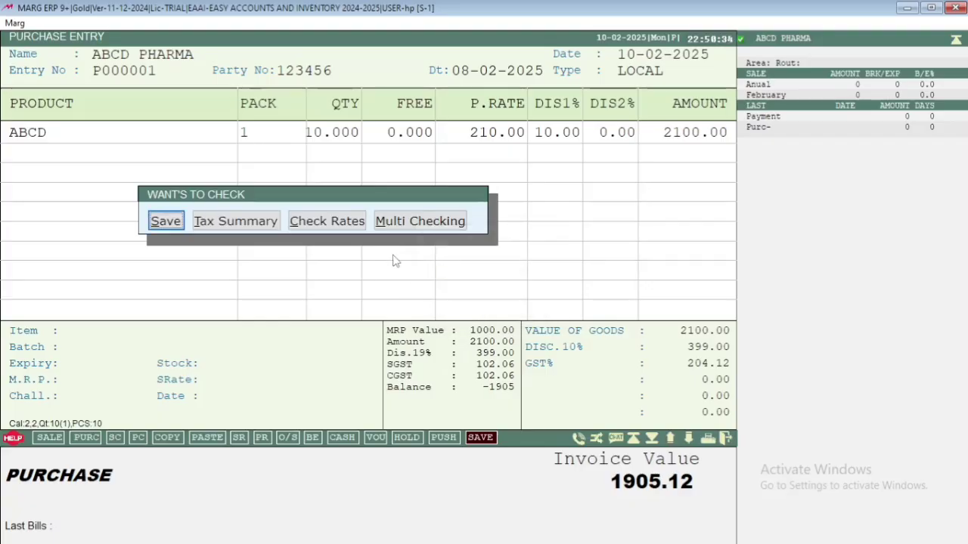
# - Proceed with saving the bill and add a 10.00 additional charge under the FREIGHT ledger
pyautogui.click(165, 221)
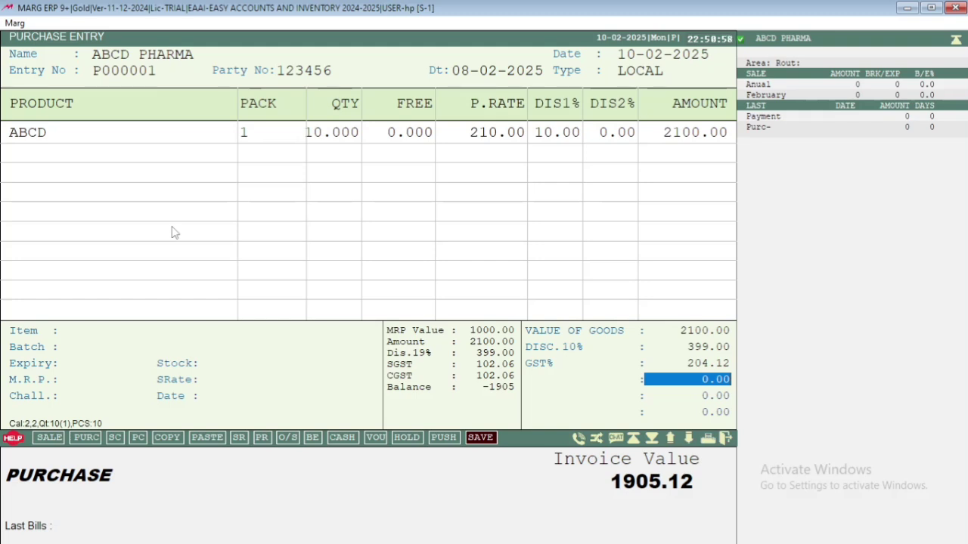
pyautogui.write('10')
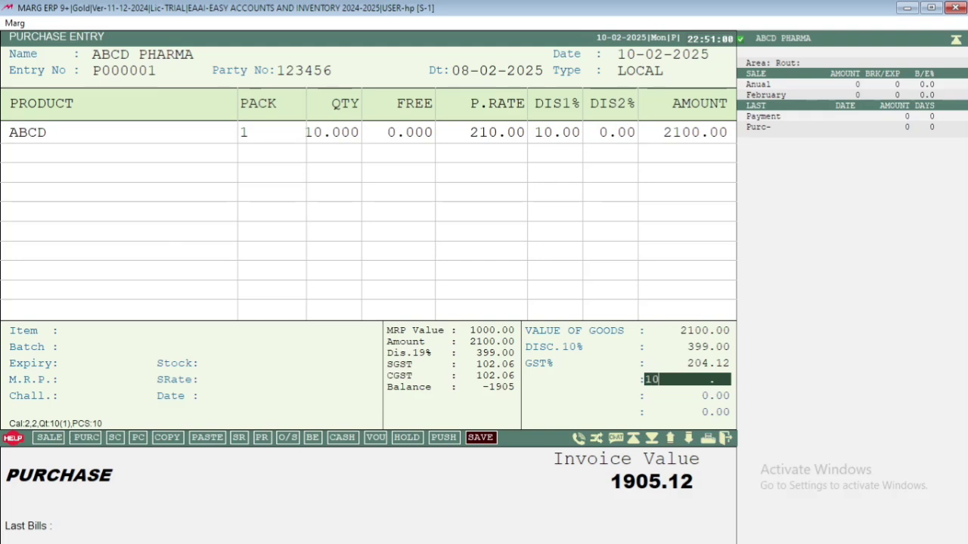
pyautogui.press('Return')
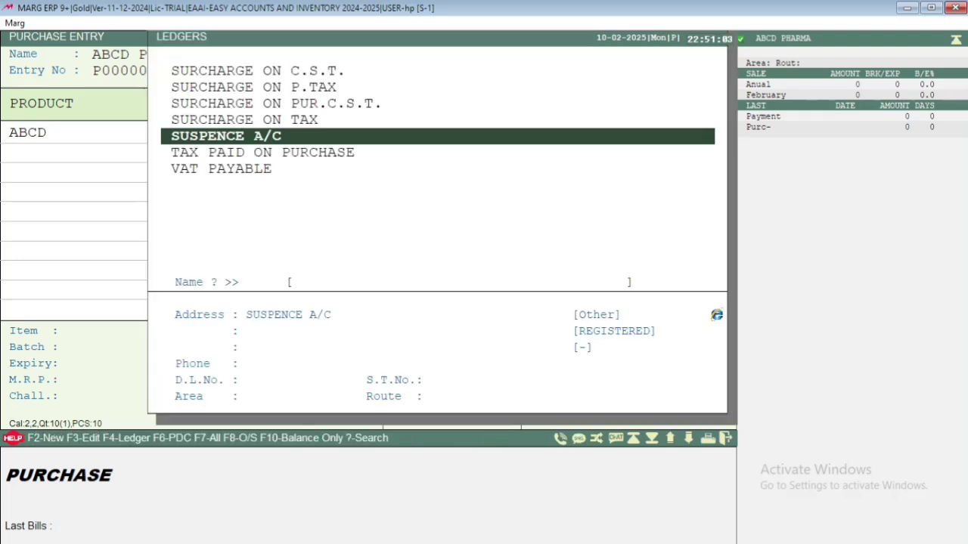
pyautogui.write('FREIGH')
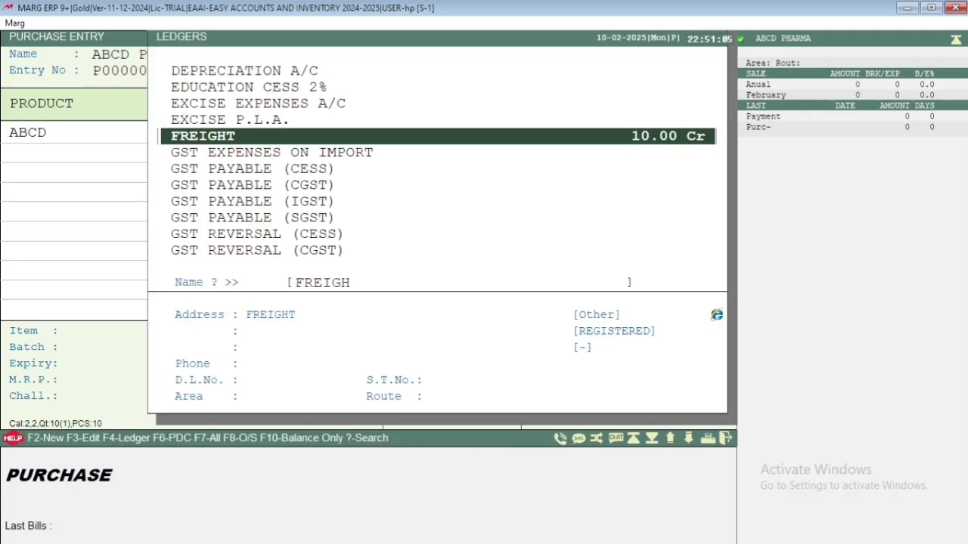
pyautogui.press('Return')
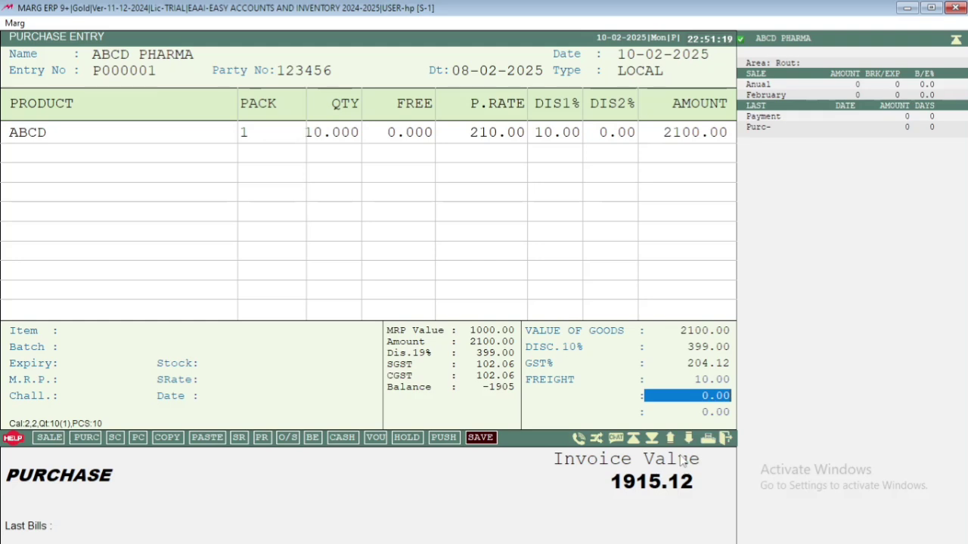
# - Leave the two remaining charge lines at 0.00 and accept the calculated bill value
pyautogui.press('Return')
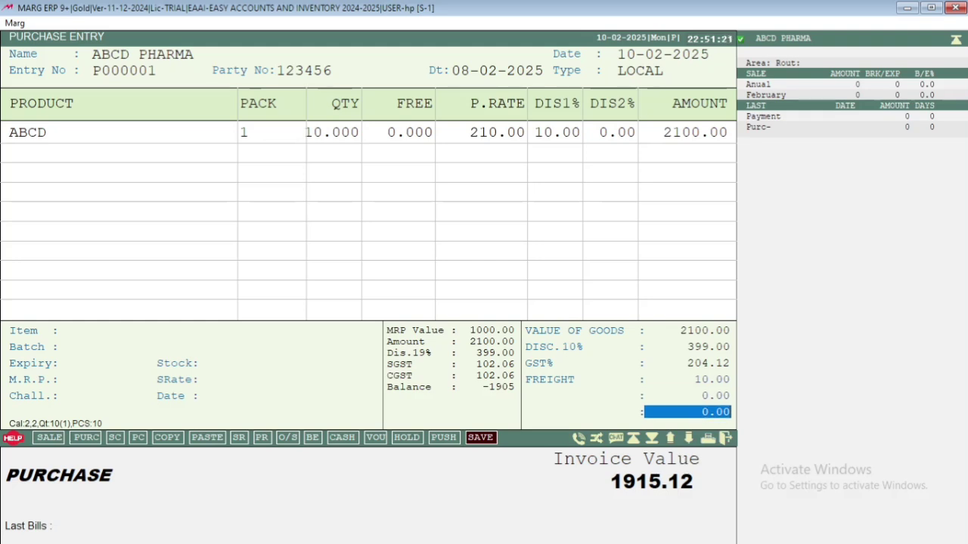
pyautogui.press('Up')
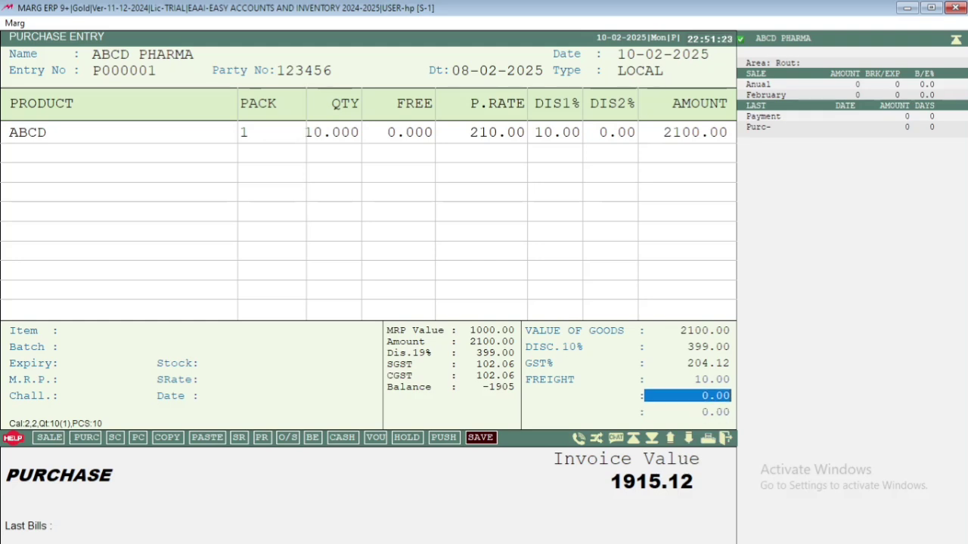
pyautogui.press('Return')
pyautogui.press('Return')
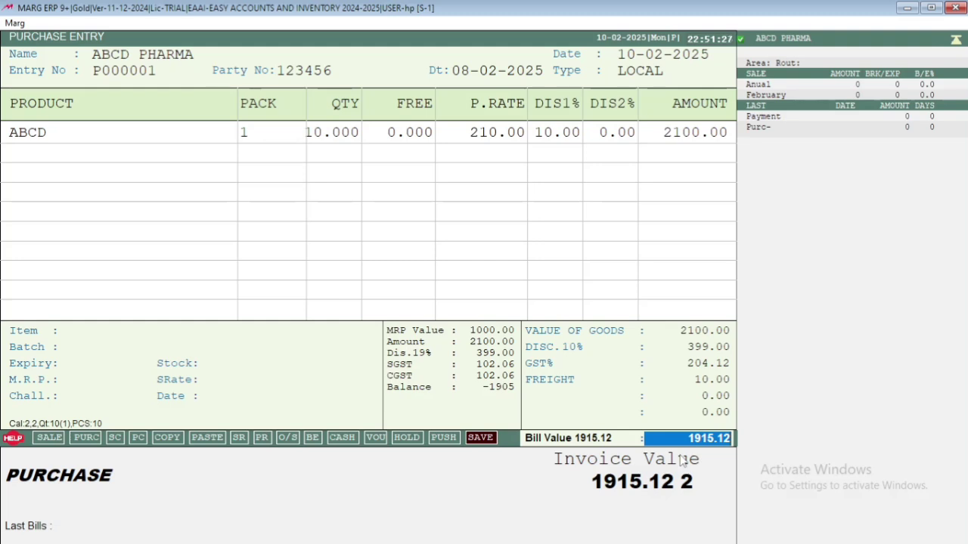
pyautogui.press('Return')
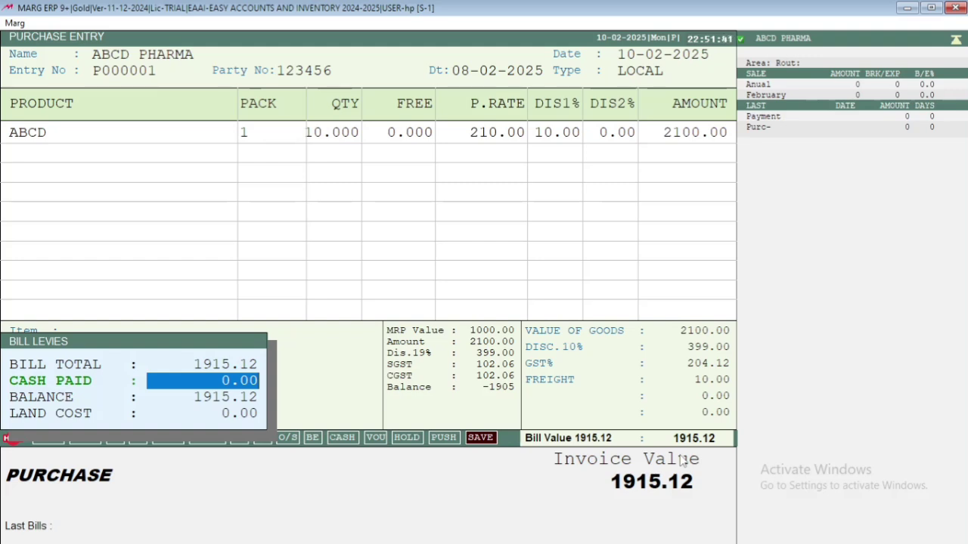
# - Keep both cash paid and land cost at 0.00 in the bill levies
pyautogui.press('Return')
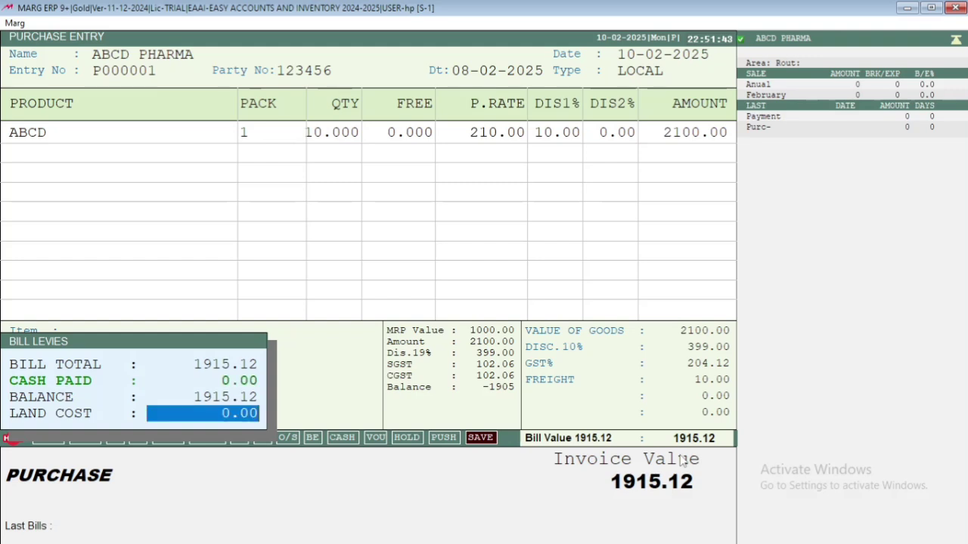
pyautogui.press('Return')
pyautogui.press('Return')
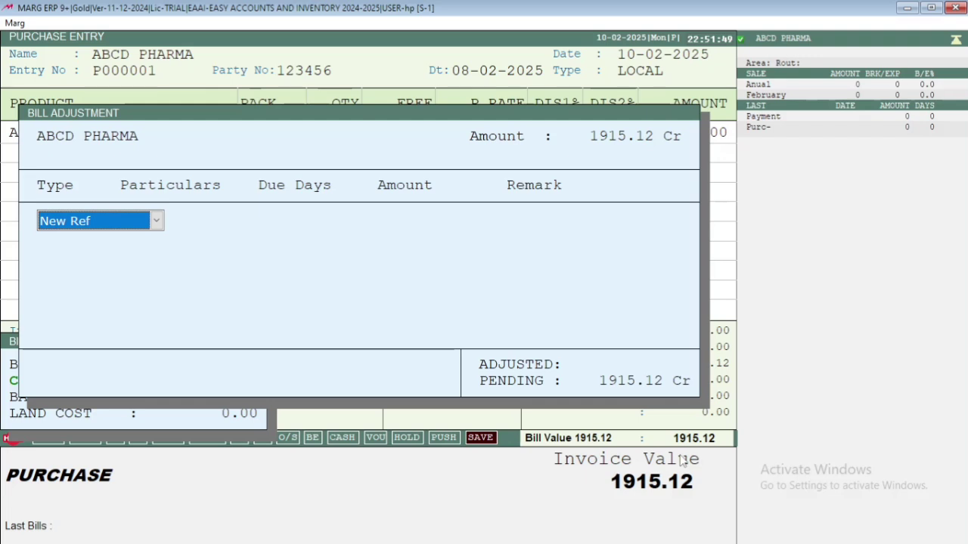
# - Adjust the full bill amount against ABCD PHARMA as a New Ref with 0 due days
pyautogui.hotkey('alt', 'Down')
pyautogui.press('Up')
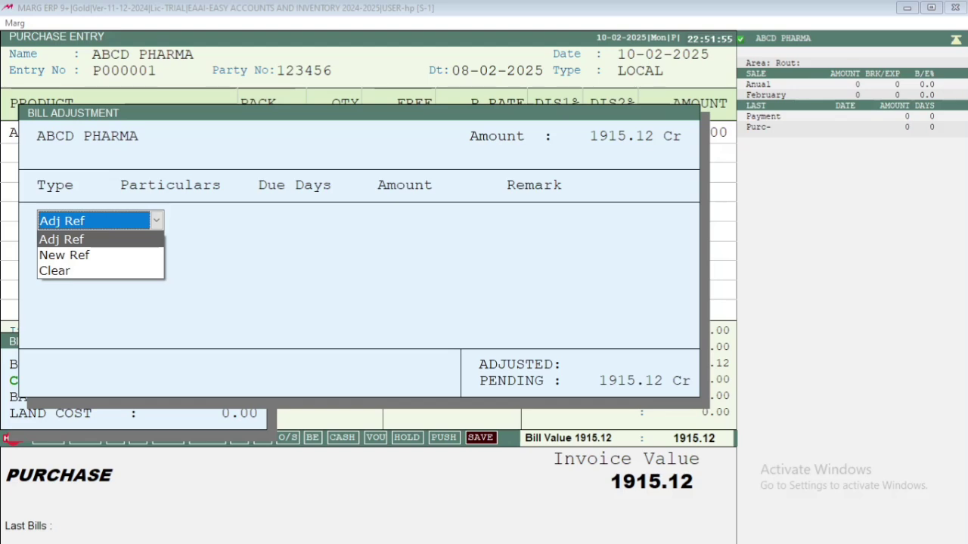
pyautogui.press('Down')
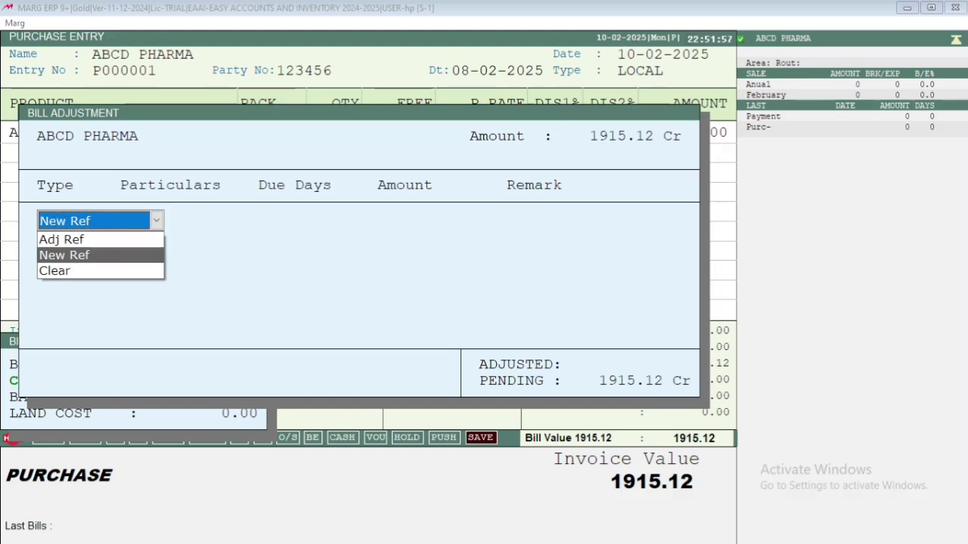
pyautogui.press('Return')
pyautogui.press('Return')
pyautogui.press('Return')
pyautogui.press('Return')
pyautogui.press('Return')
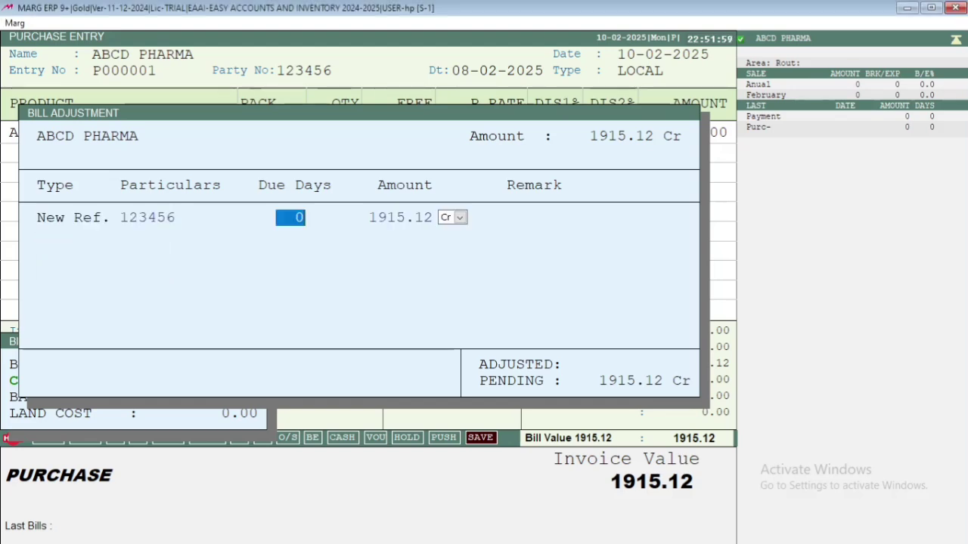
pyautogui.press('Return')
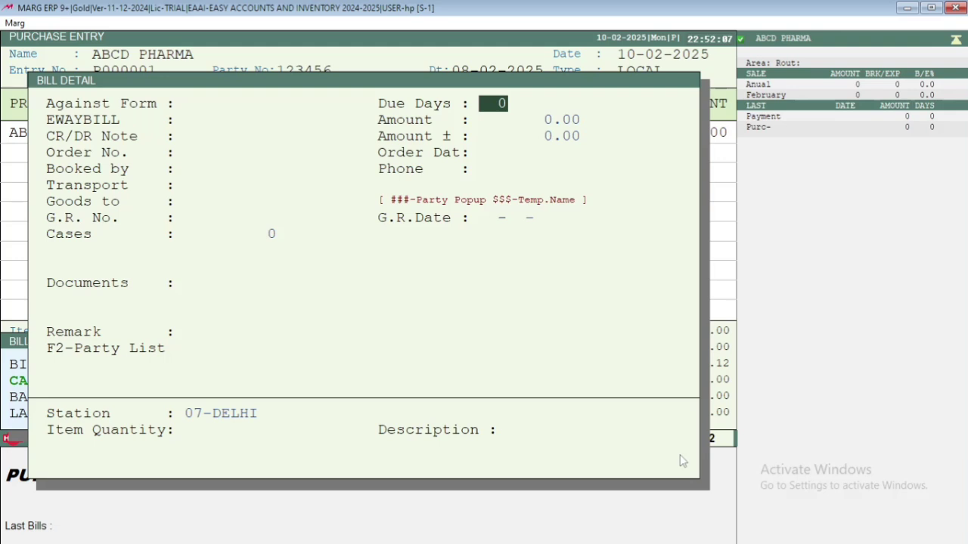
# - Go through the bill detail fields, keeping due days at 0 and both amounts at 0.00
pyautogui.press('Return')
pyautogui.press('Return')
pyautogui.press('Return')
pyautogui.press('Return')
pyautogui.press('Return')
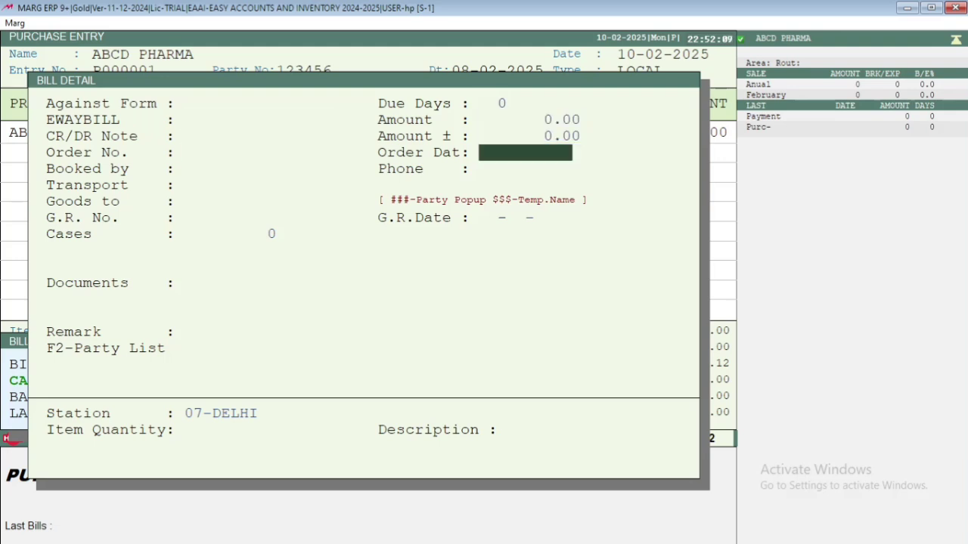